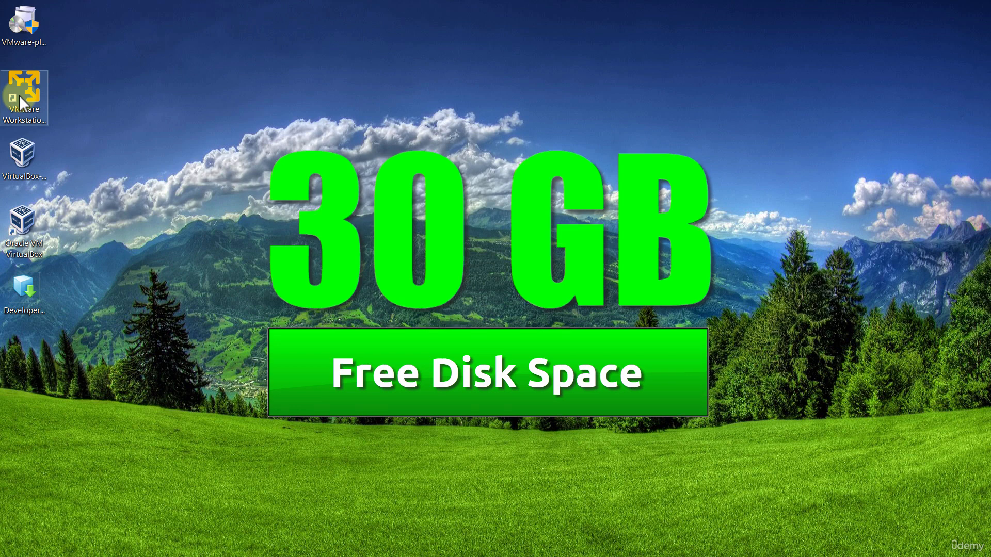
- Launch VMware Workstation 16 Player from the desktop
click(21, 96)
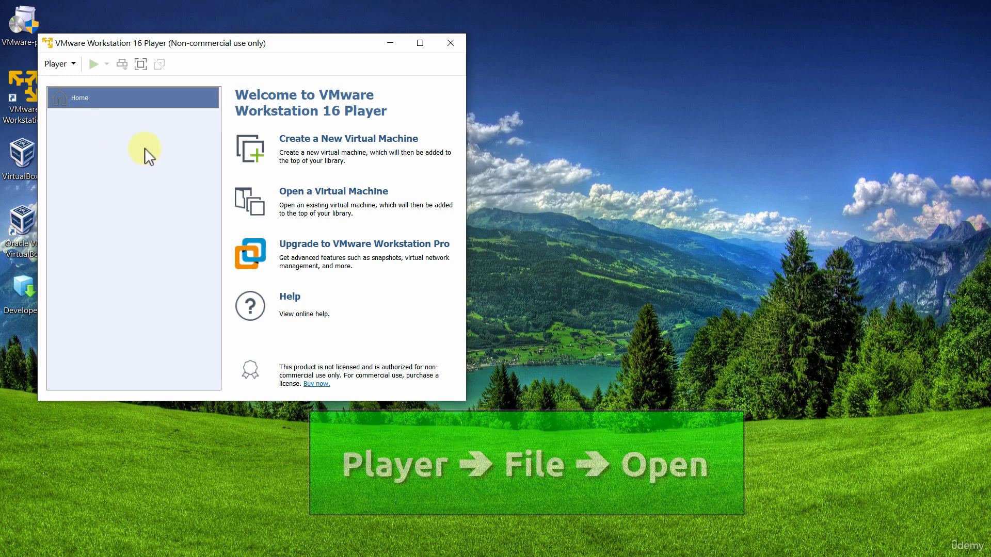
click(74, 65)
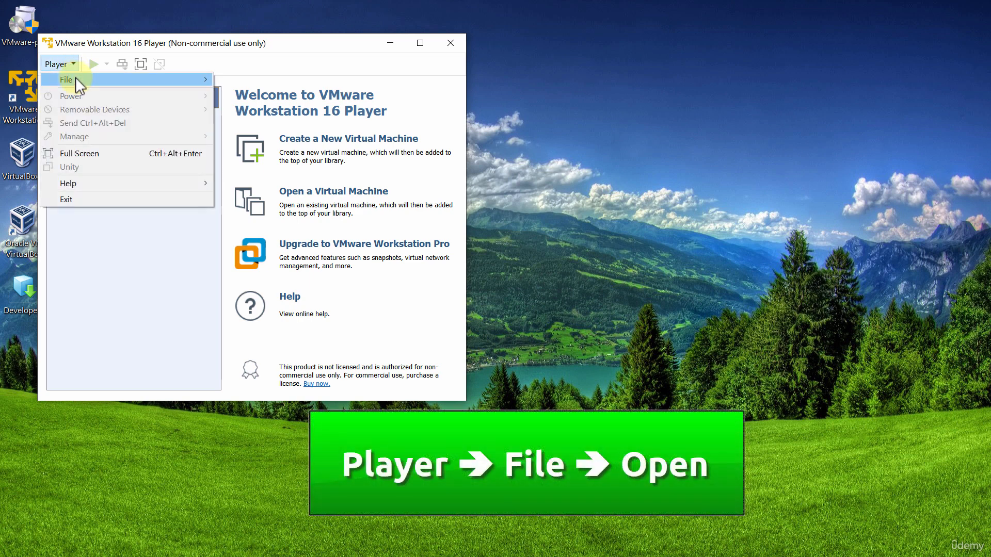
mouse_move(76, 78)
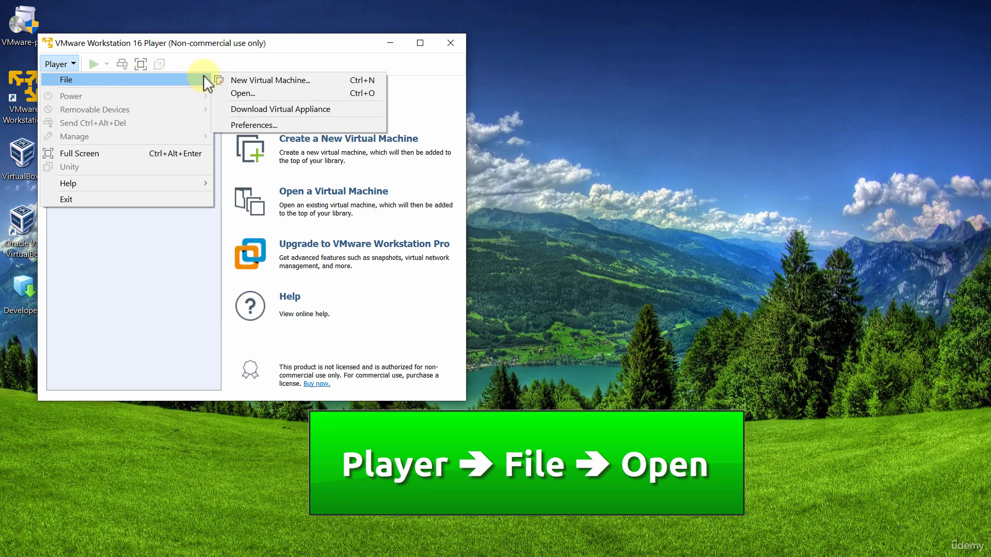
click(235, 94)
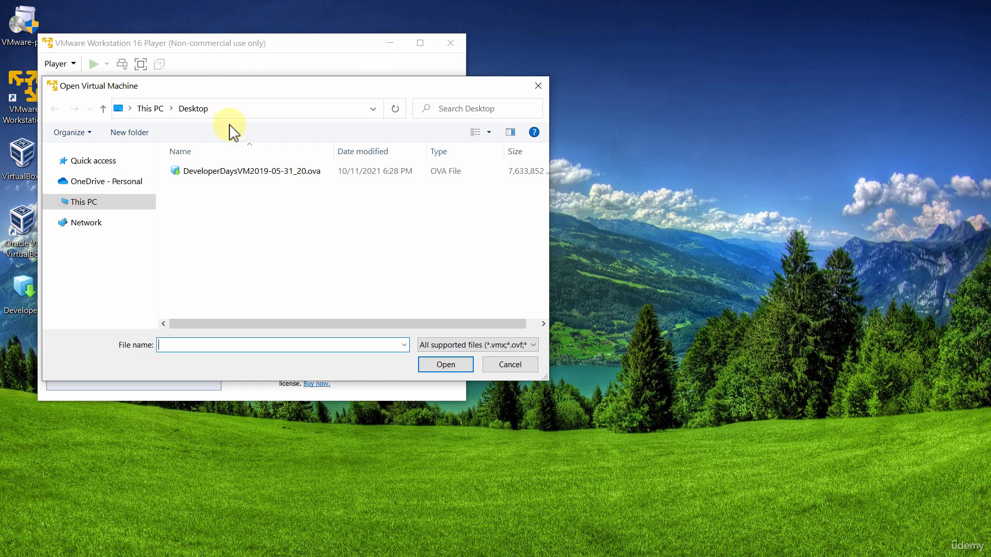
click(242, 172)
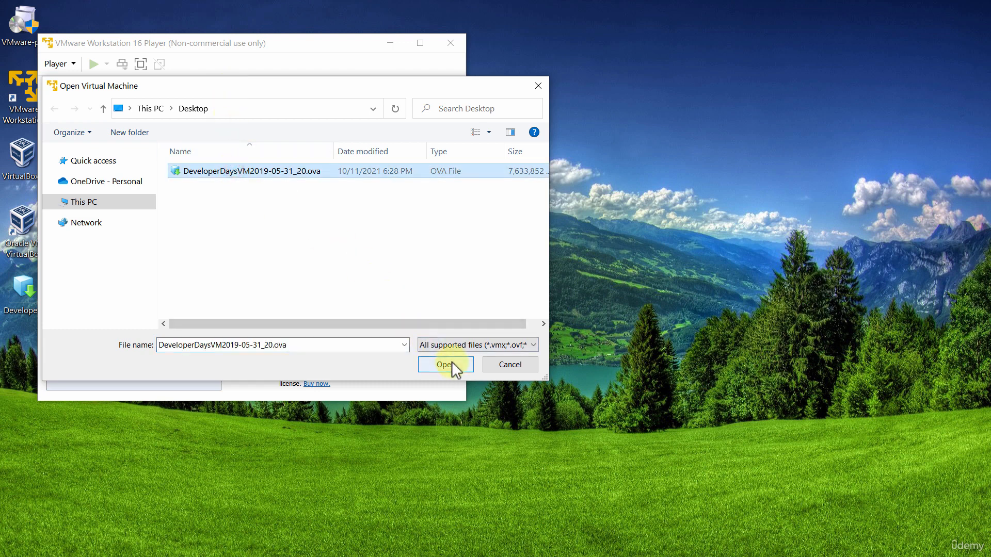
click(539, 85)
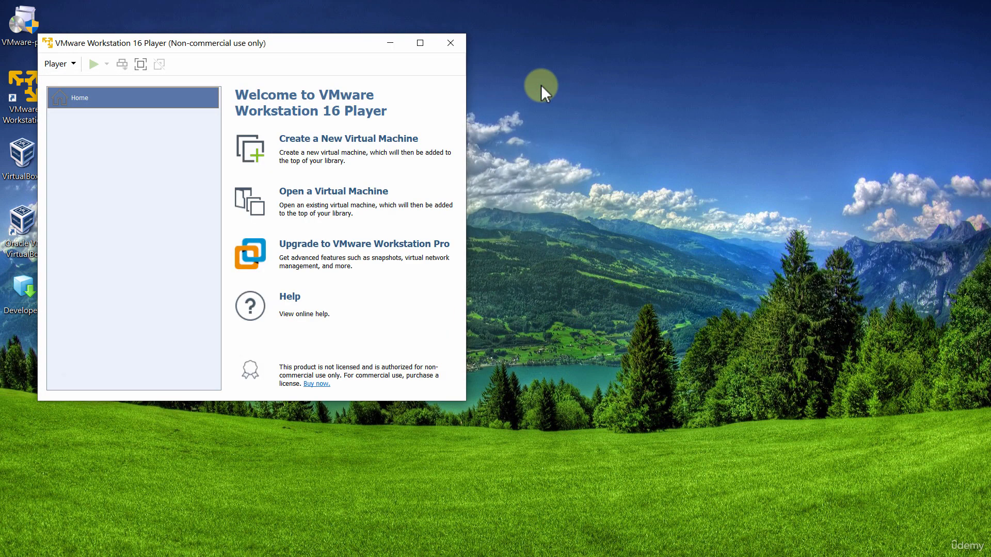
- Open DeveloperDaysVM2019-05-31_20.ova from the Desktop as a virtual machine and accept its end user license agreement
click(364, 194)
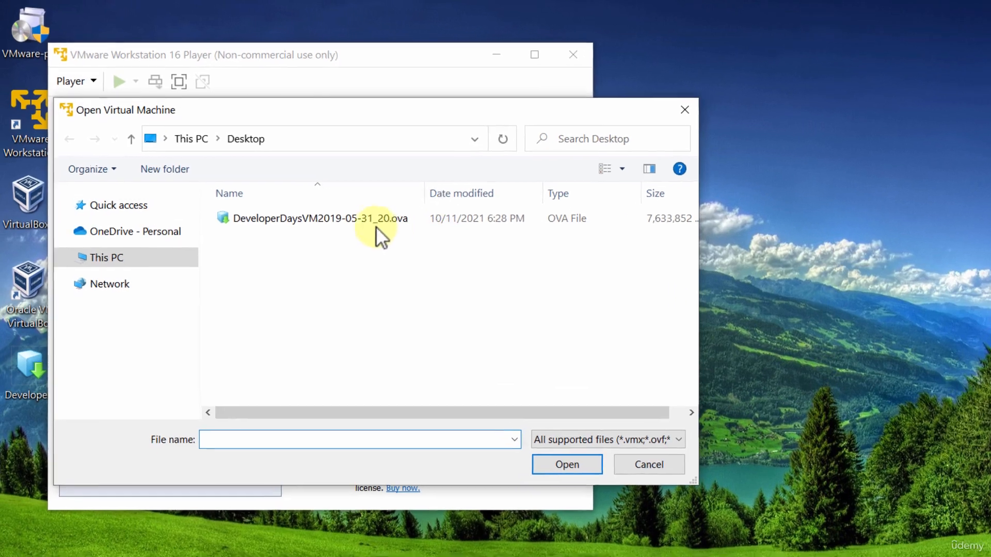
click(276, 172)
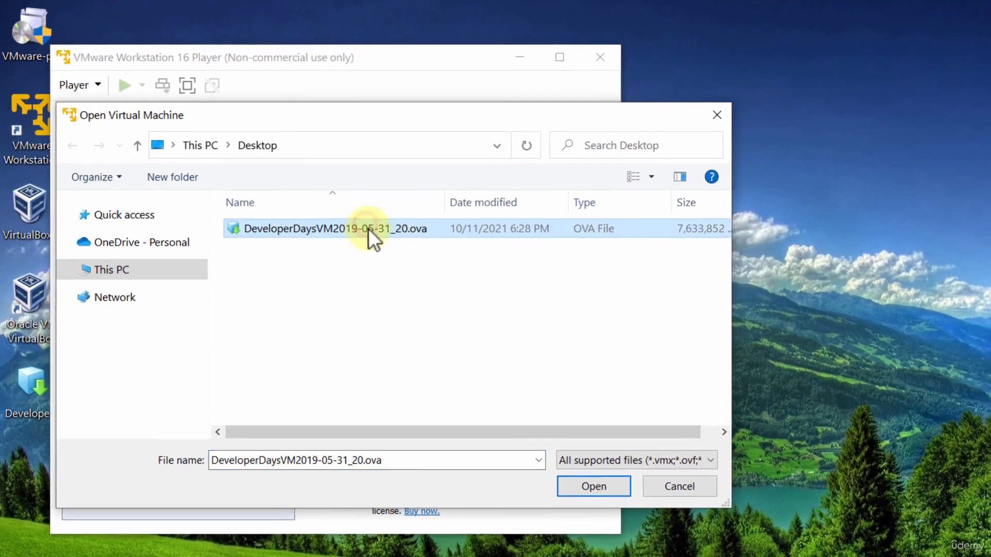
click(600, 490)
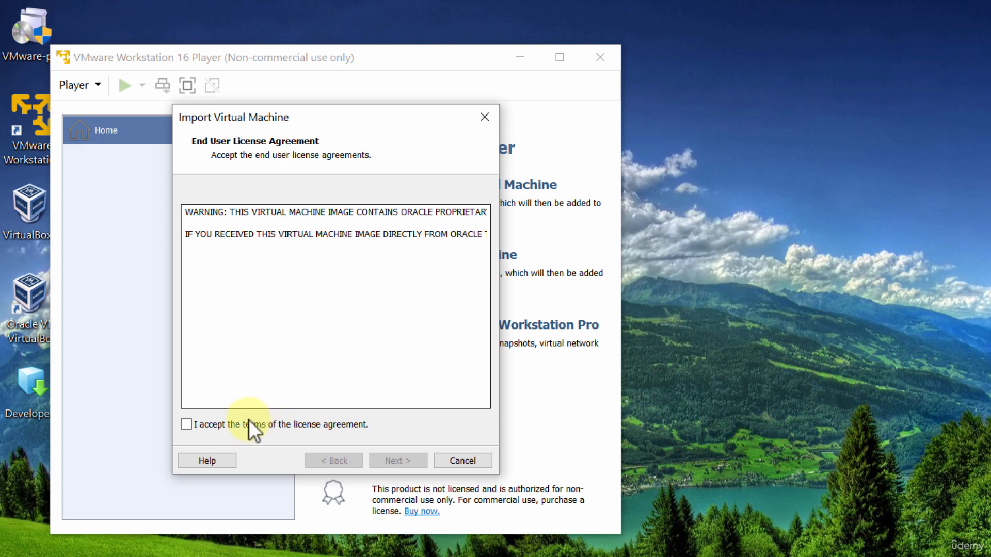
click(184, 424)
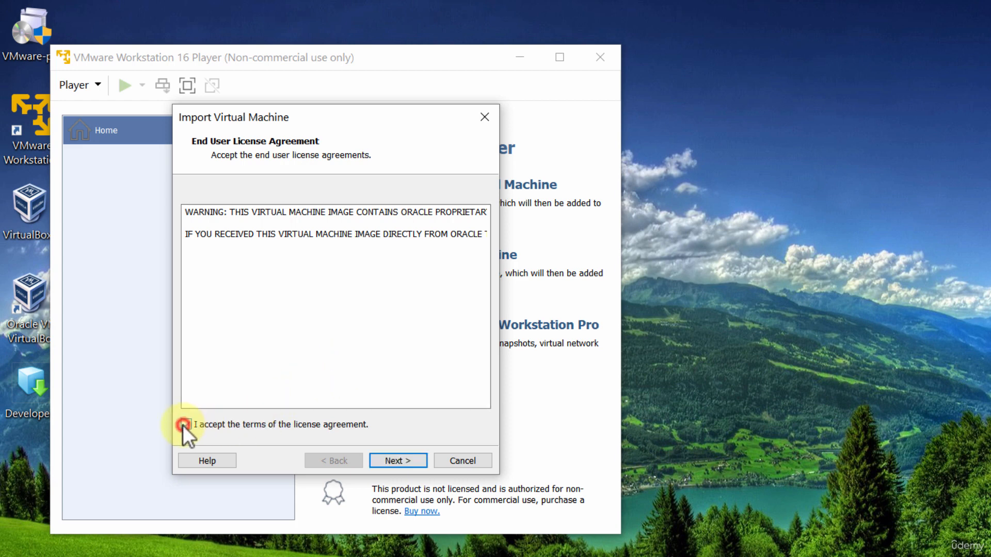
click(393, 458)
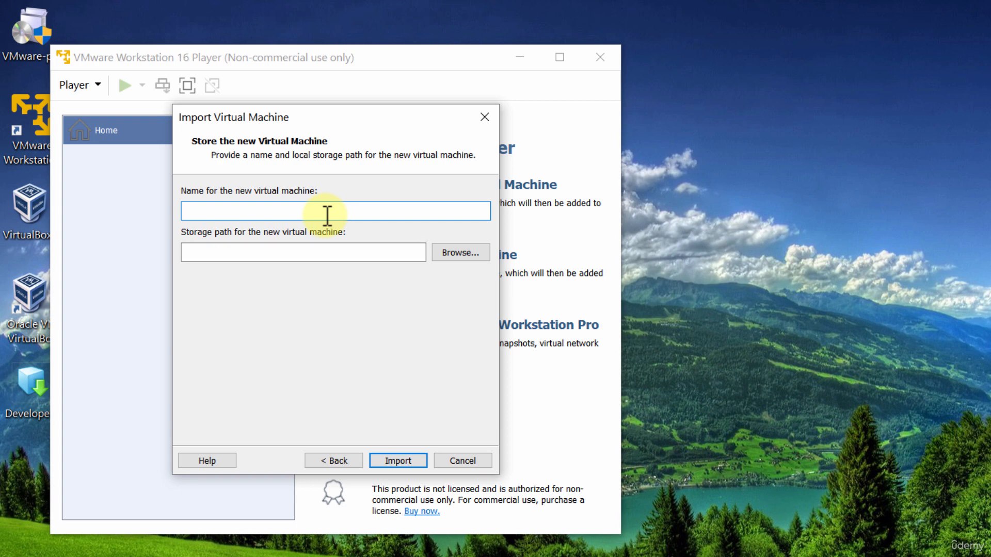
- Name the new virtual machine Oracle Development Environment and import it, retrying with relaxed OVF specification and hardware compliance checks
text(Oracle Develo)
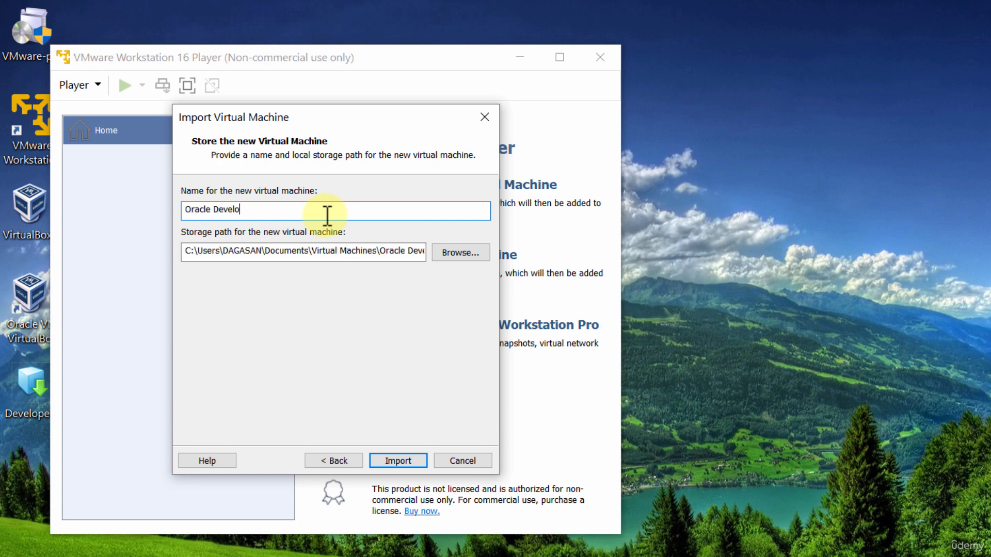
text(pment Environment)
click(392, 460)
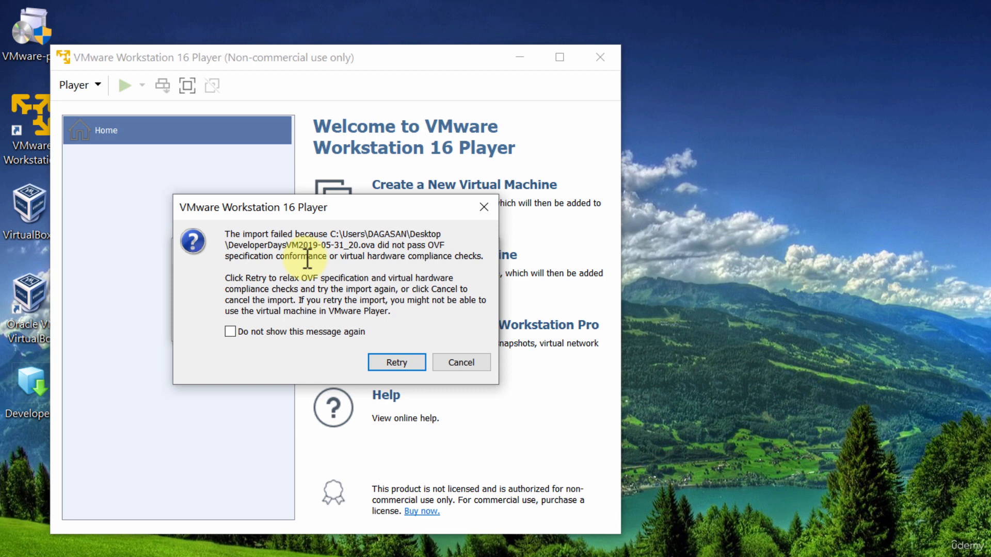
click(377, 360)
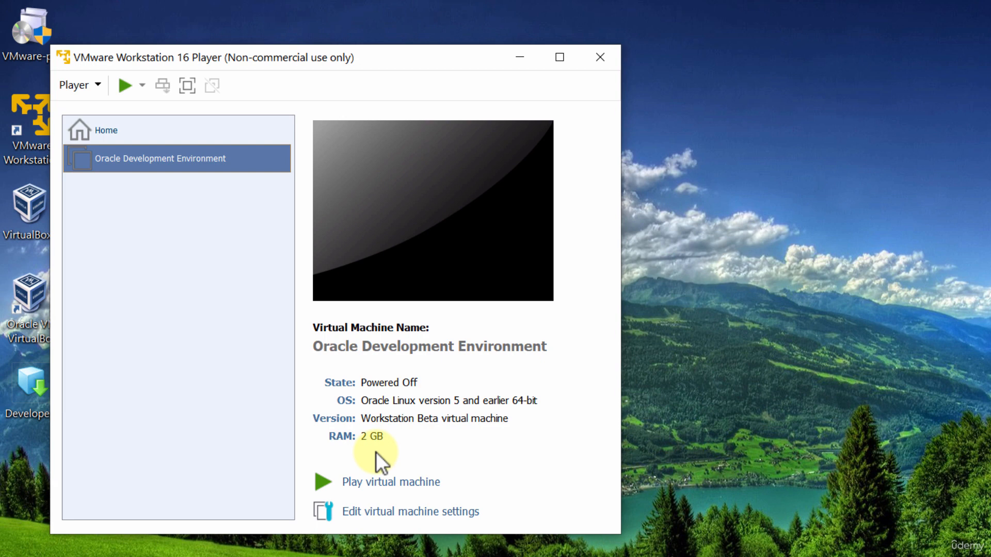
- Set the memory of the Oracle Development Environment virtual machine to 4096 MB in its settings
right_click(198, 157)
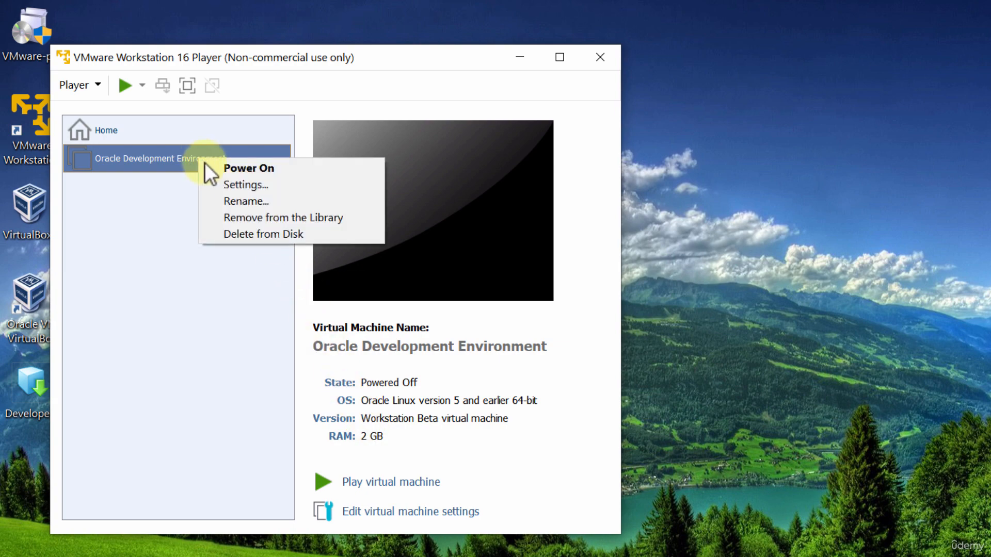
click(225, 178)
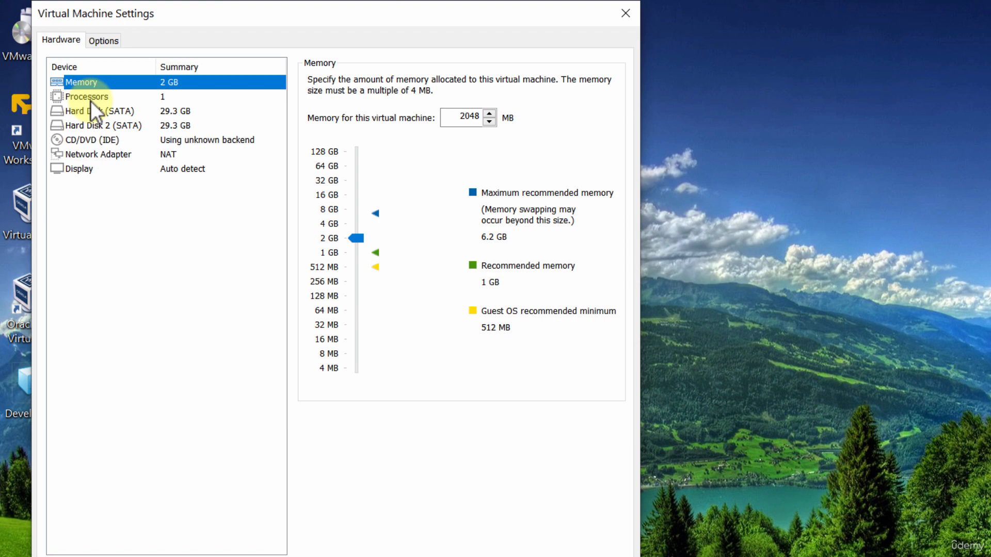
drag(362, 240, 361, 227)
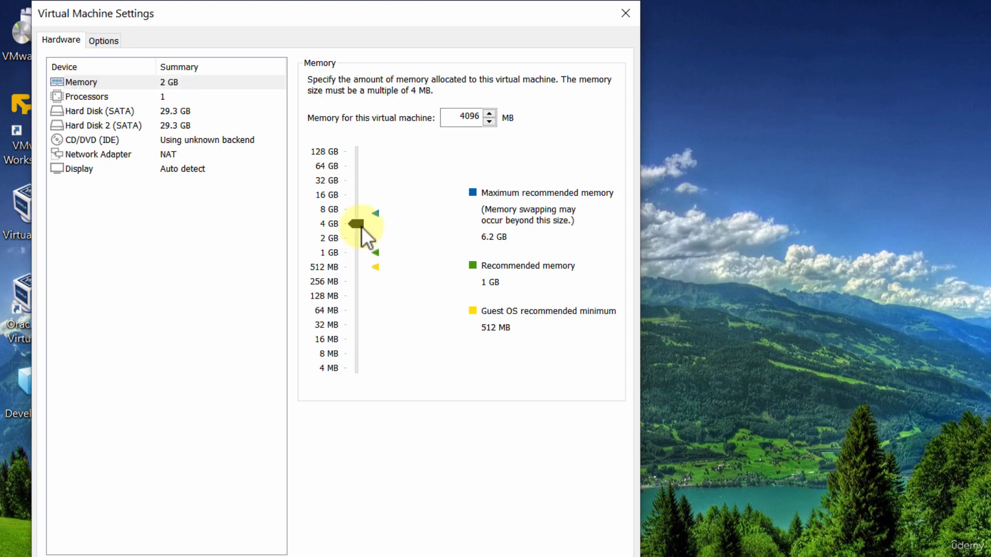
- Set the virtual machine's number of processor cores to 4 and save the settings
click(94, 106)
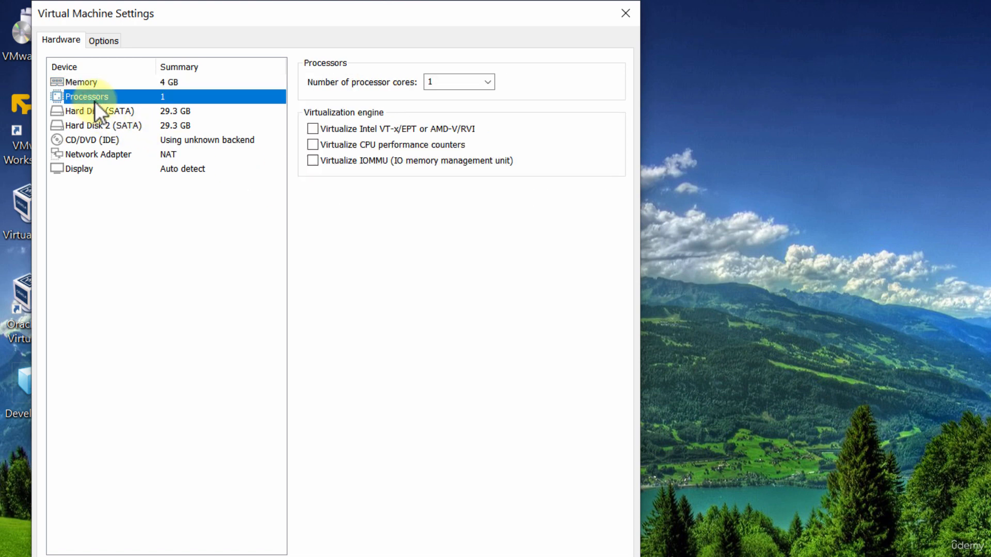
click(485, 82)
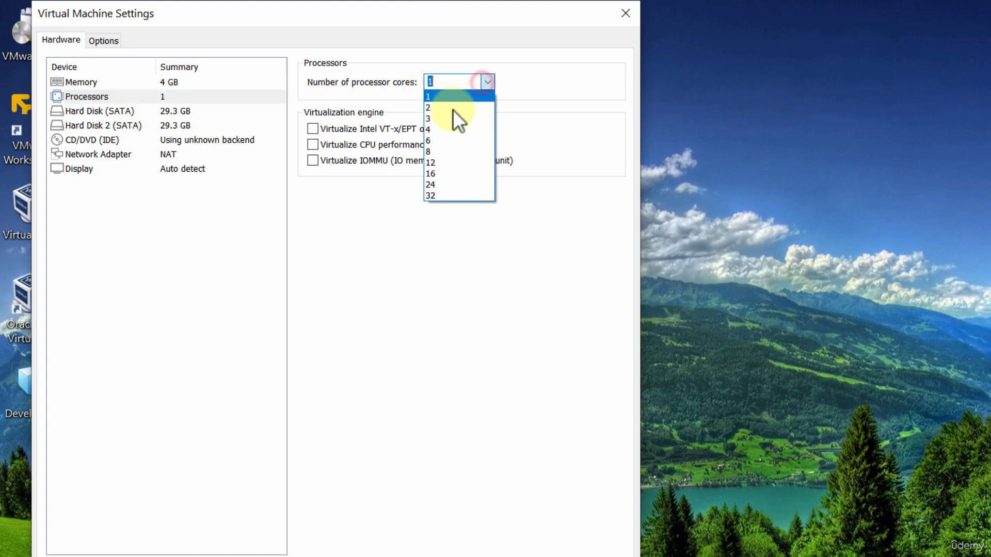
click(434, 130)
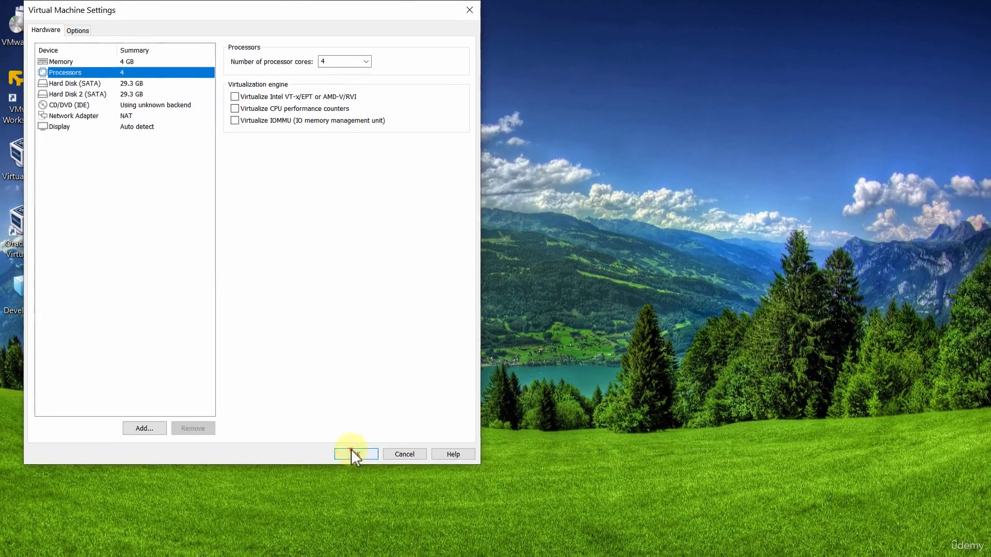
click(351, 451)
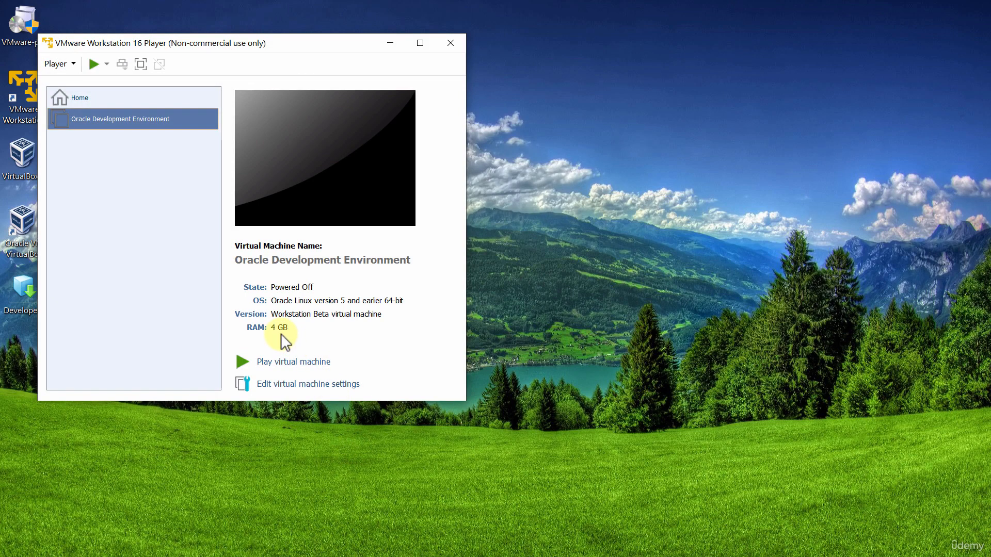
- Power on the Oracle Development Environment virtual machine and dismiss the prompt about connecting virtual device ide1:0
right_click(112, 113)
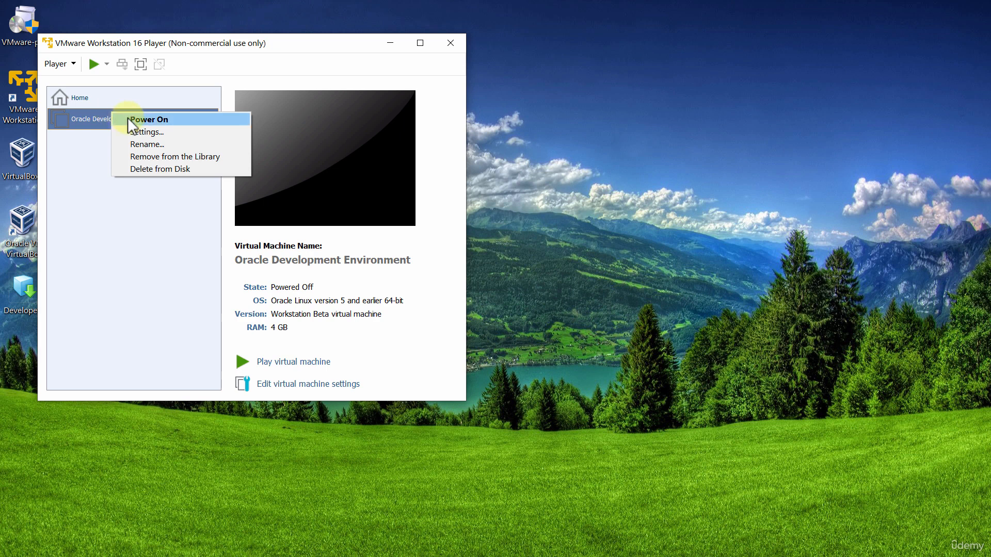
click(95, 62)
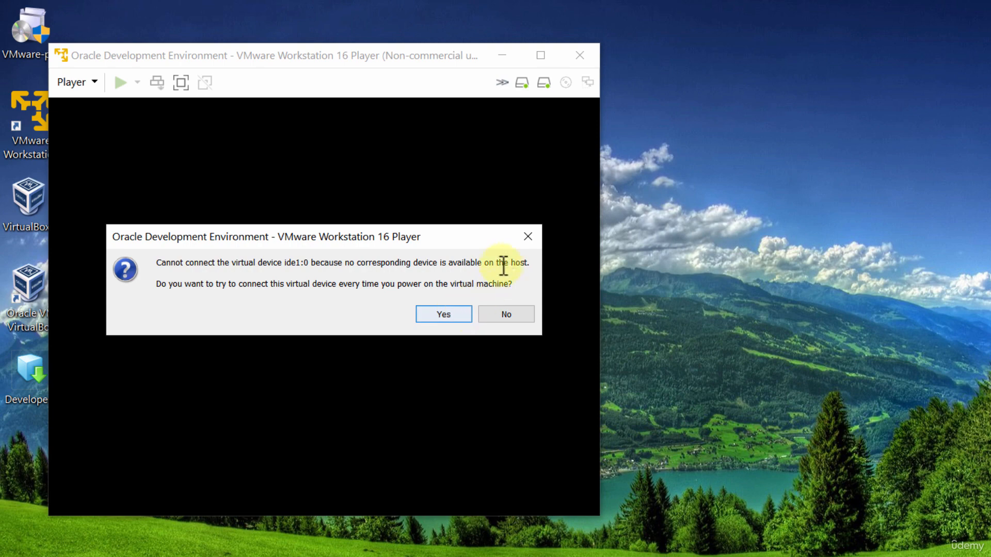
click(526, 239)
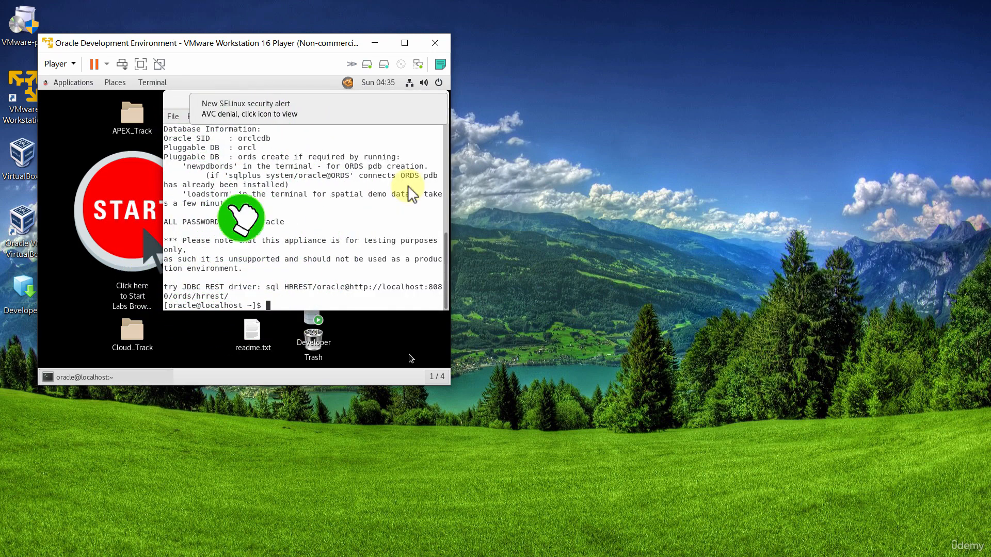
- Maximize the running virtual machine's window and switch it to full screen mode
click(405, 43)
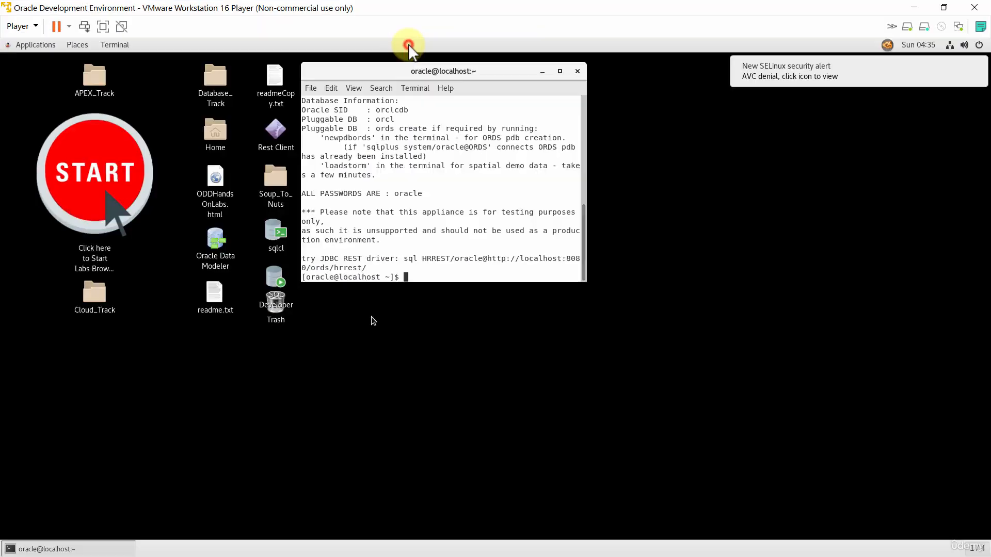
click(38, 28)
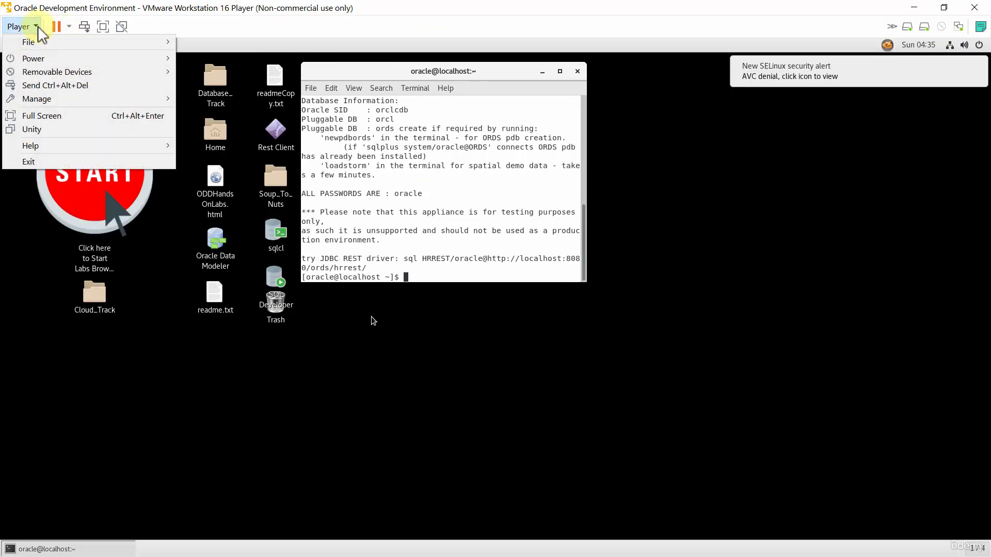
mouse_move(46, 58)
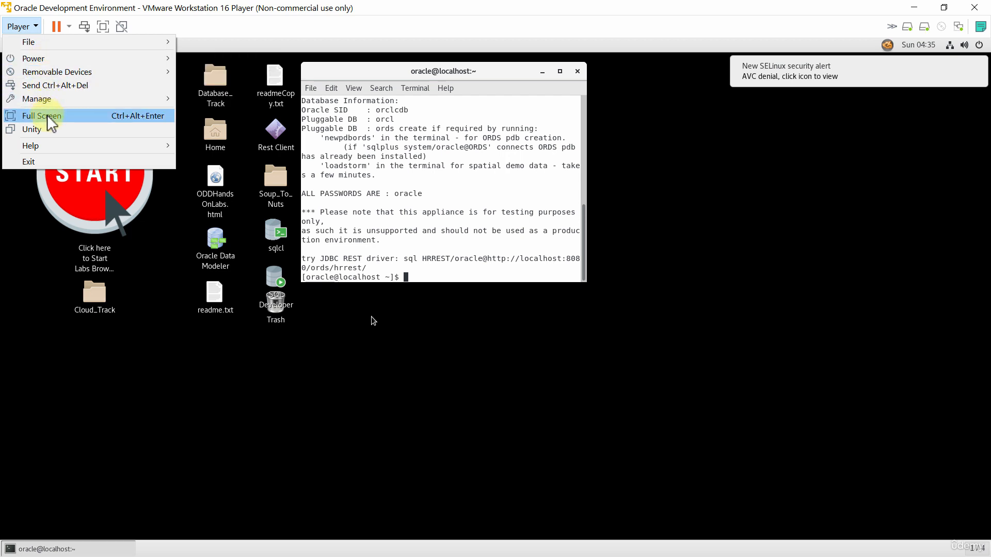
click(141, 117)
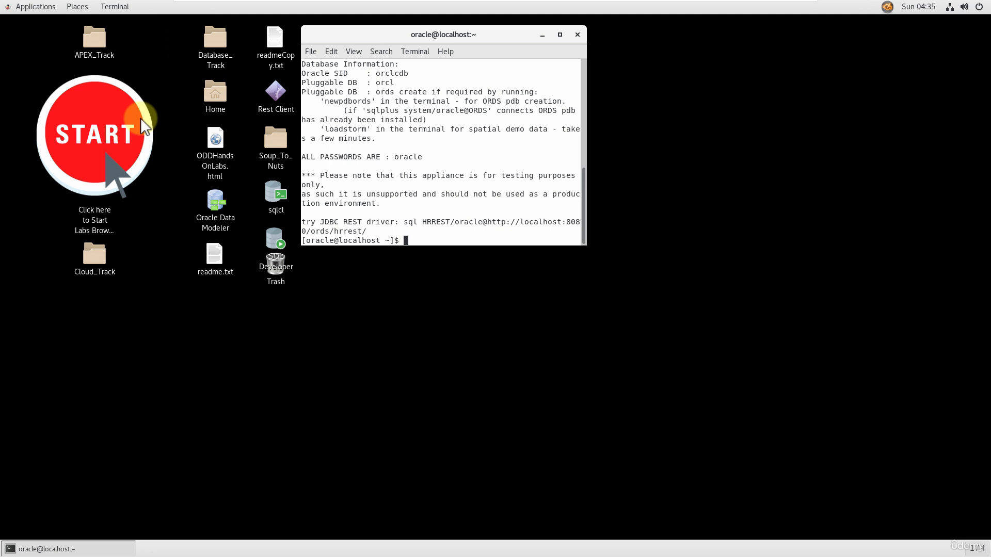
- Examine the power options for shutting down, suspending and restarting the guest from full screen mode
mouse_move(421, 4)
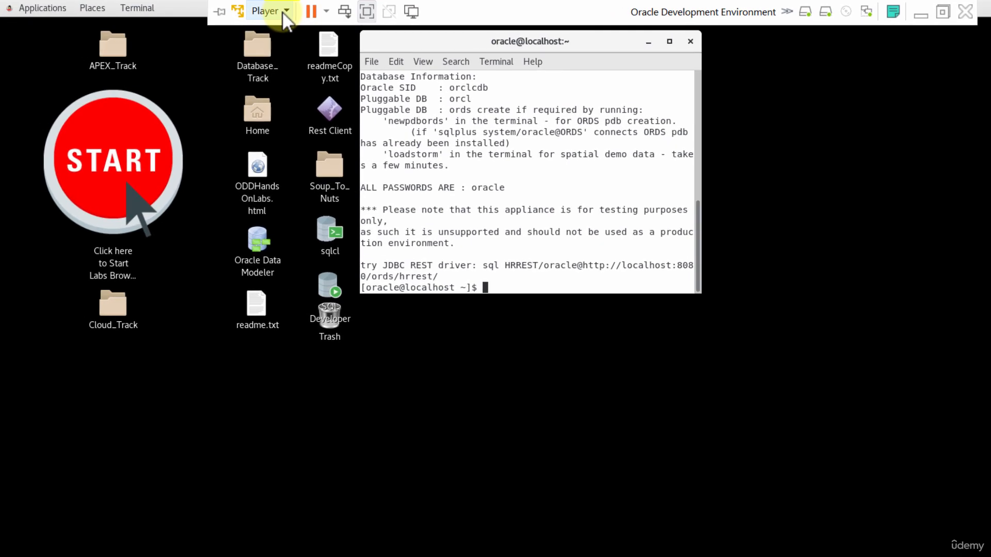
click(282, 12)
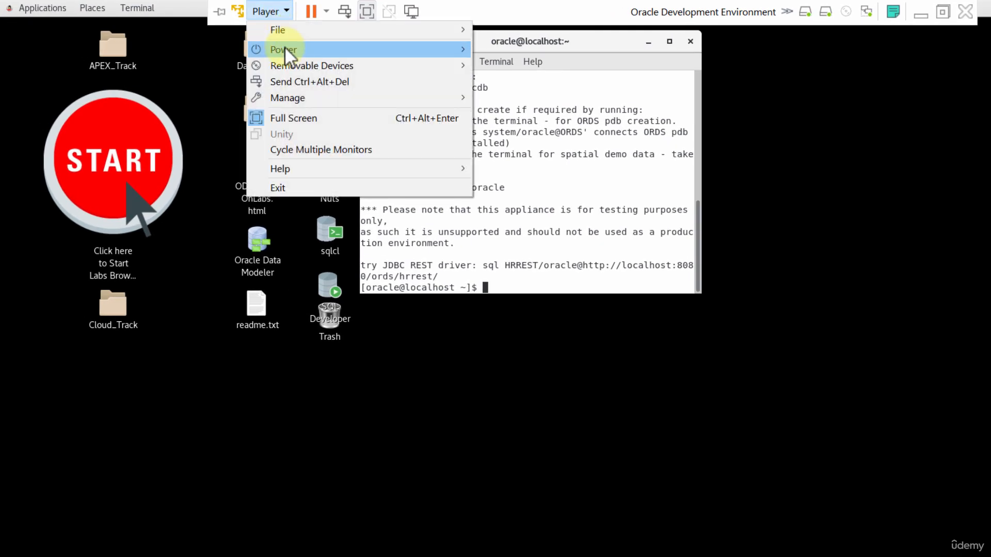
mouse_move(284, 48)
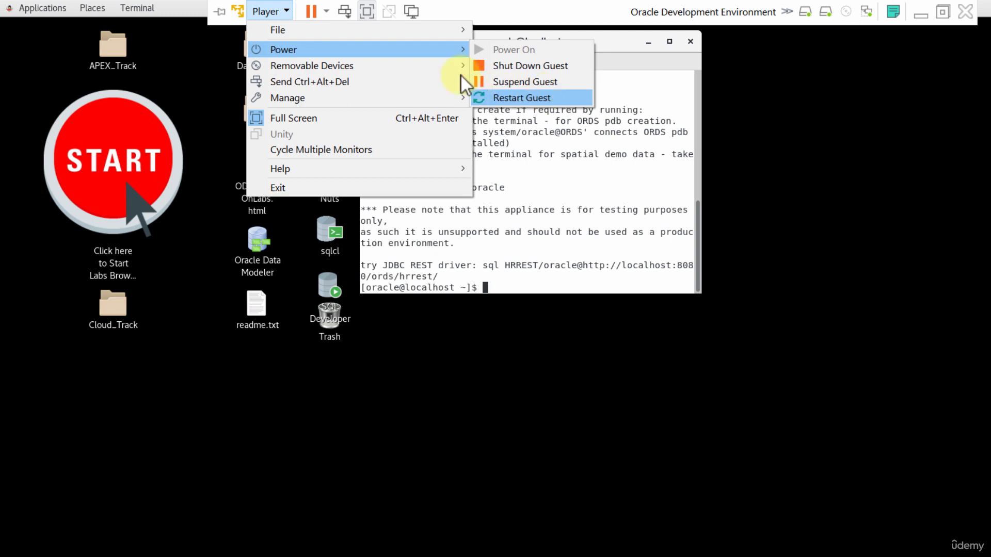
click(324, 16)
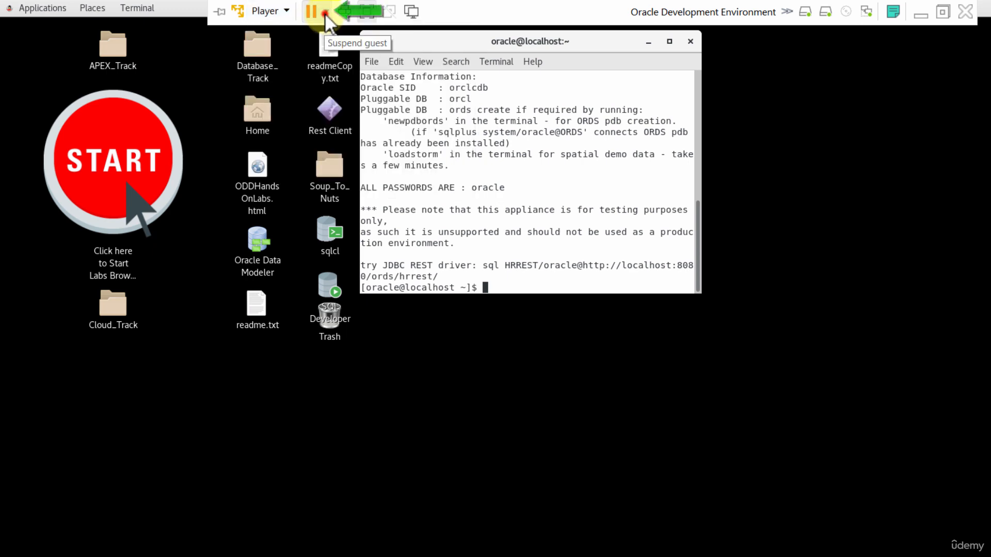
click(325, 15)
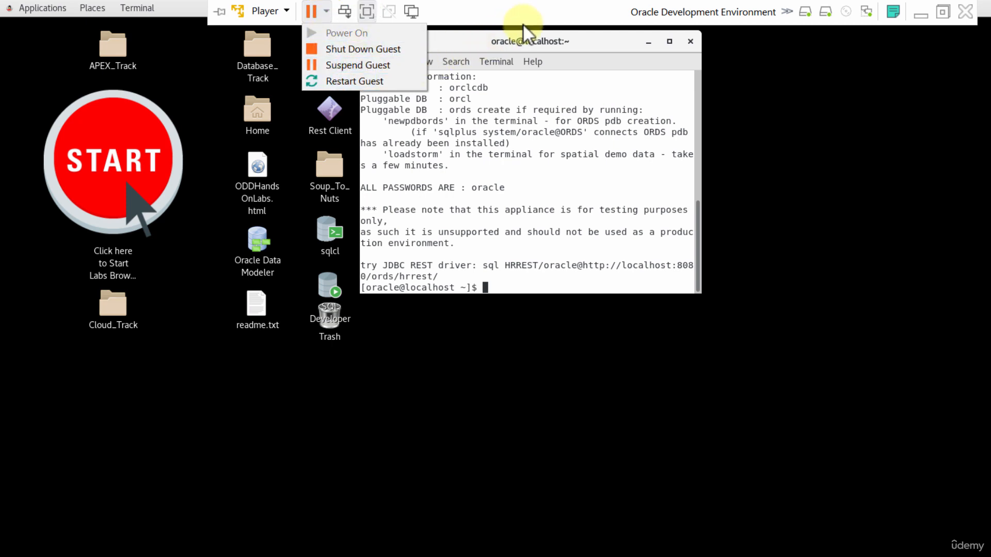
click(535, 15)
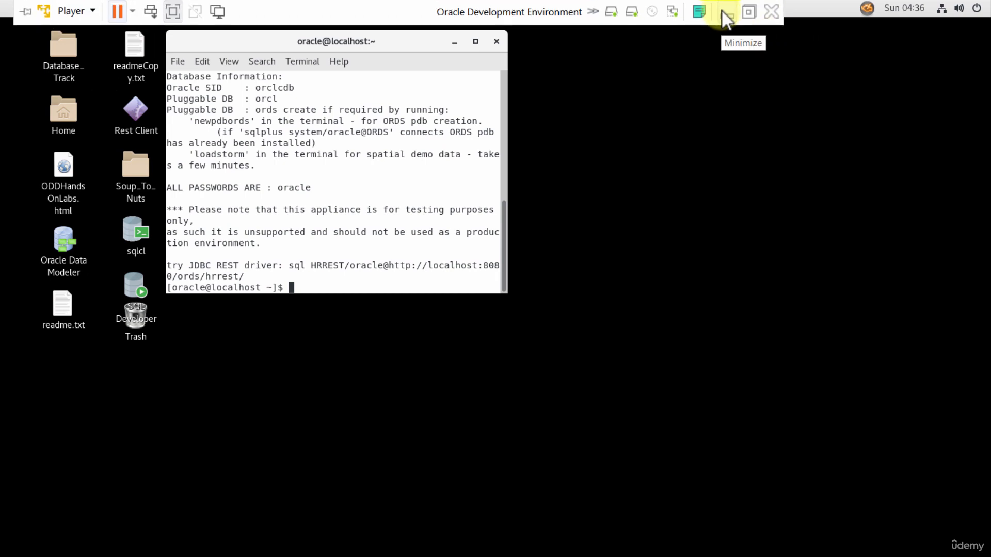
- Examine the options for closing the virtual machine and for powering off from within the guest system, cancelling both prompts
click(769, 16)
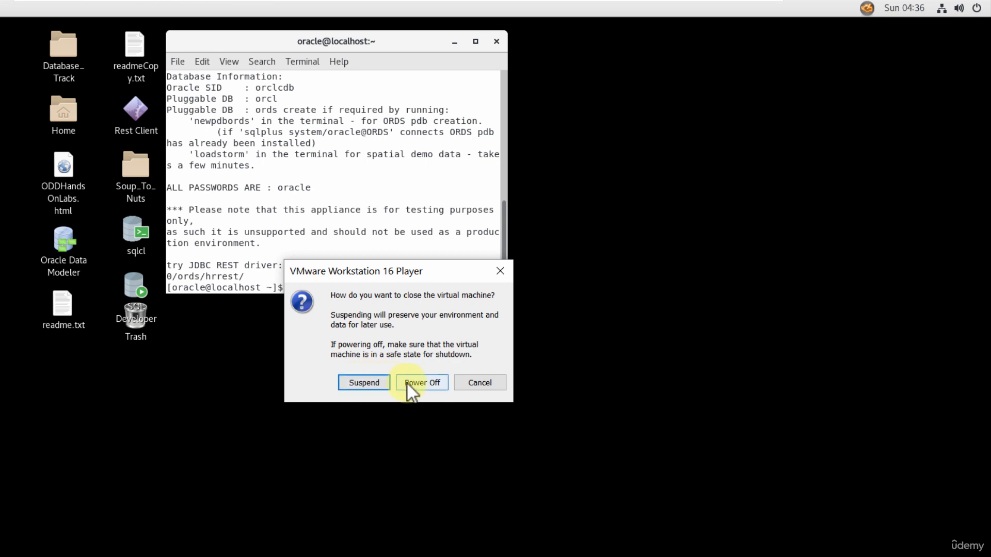
click(470, 382)
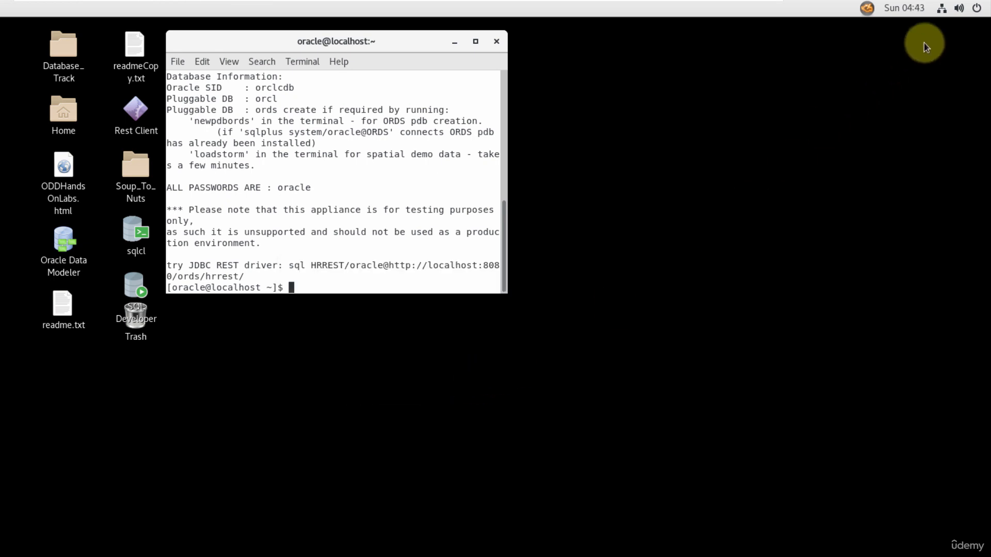
click(977, 9)
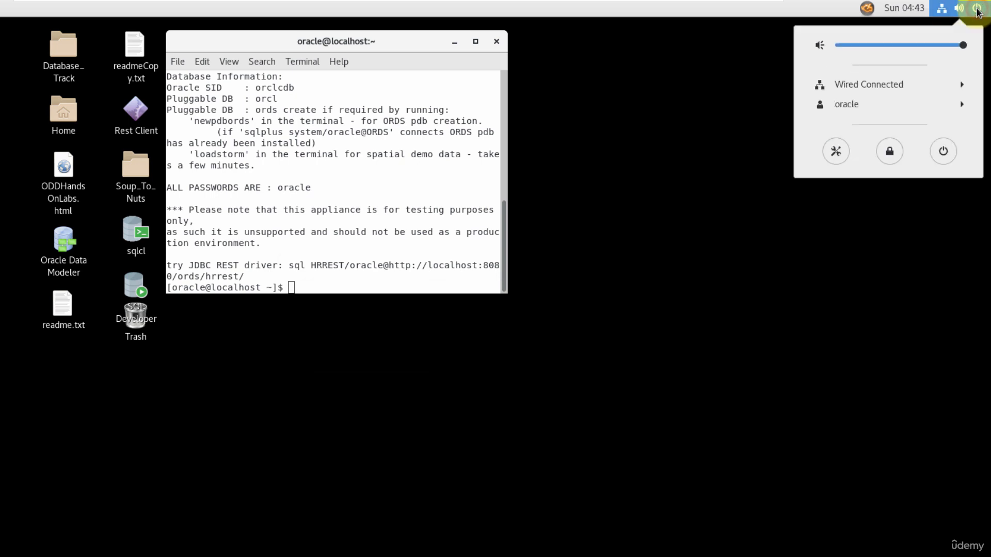
click(950, 150)
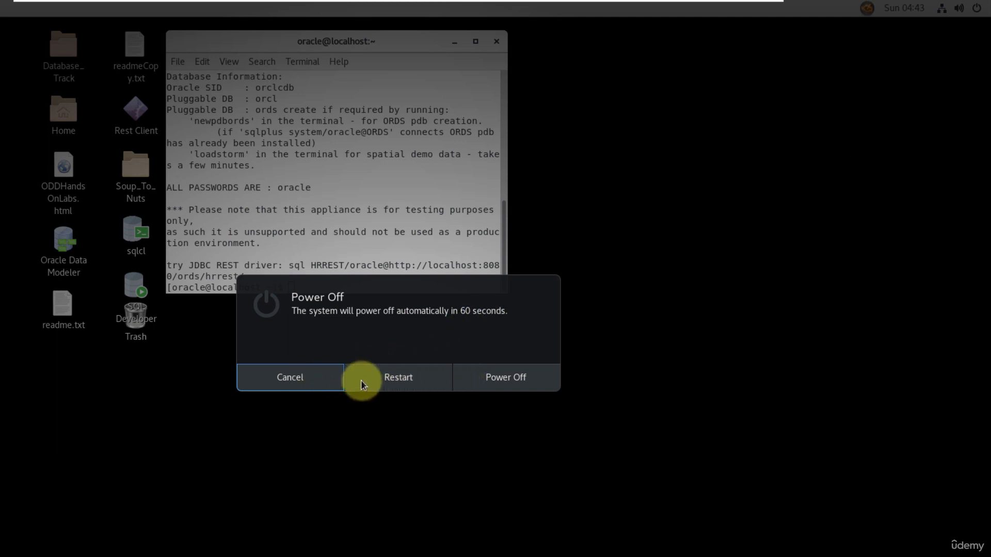
click(322, 379)
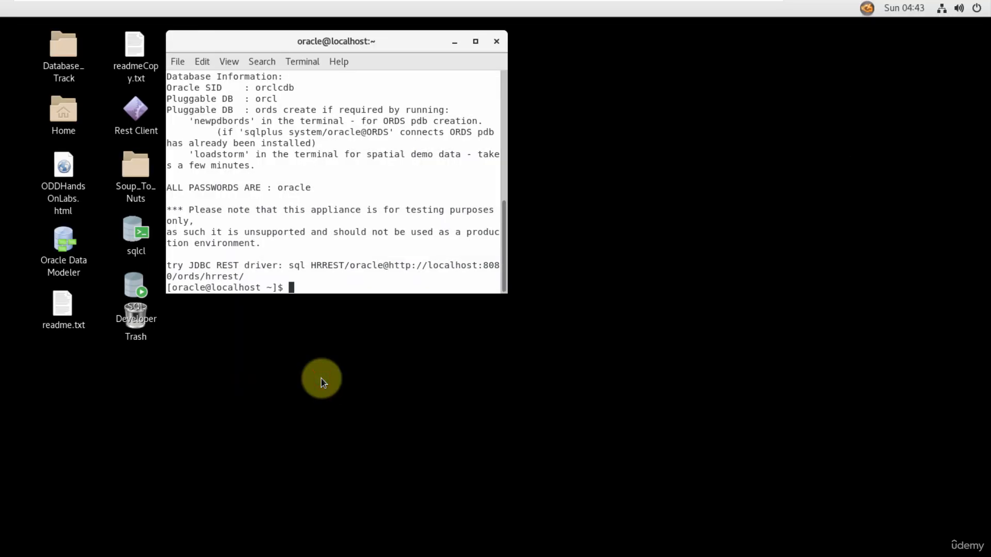
- Shut down the Oracle Development Environment guest from the full screen power options and confirm powering off and exiting
mouse_move(250, 5)
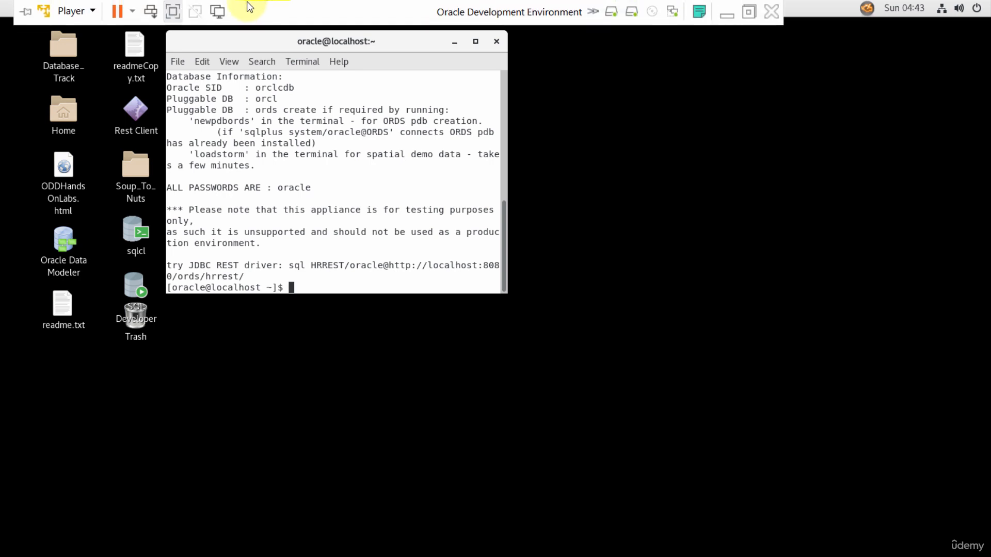
click(131, 14)
click(145, 49)
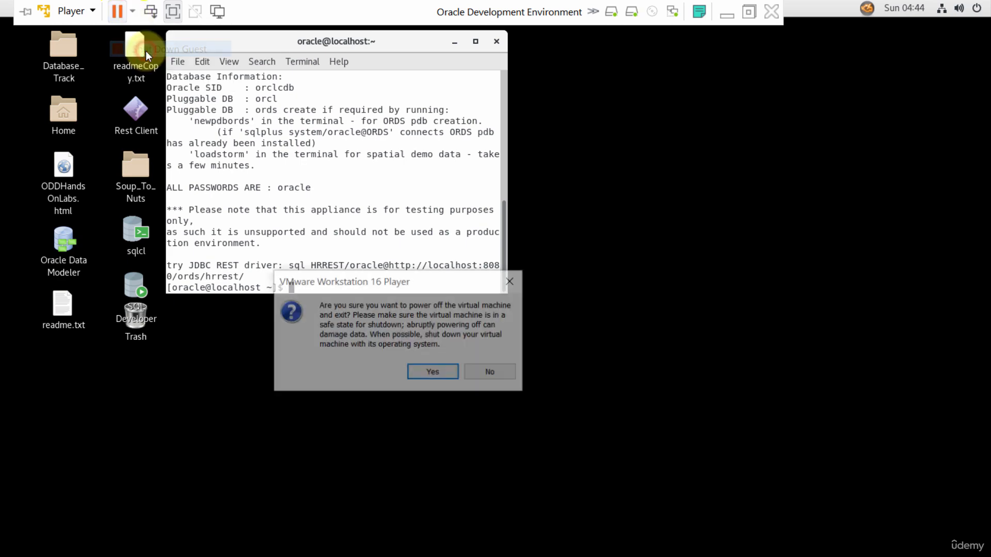
click(428, 371)
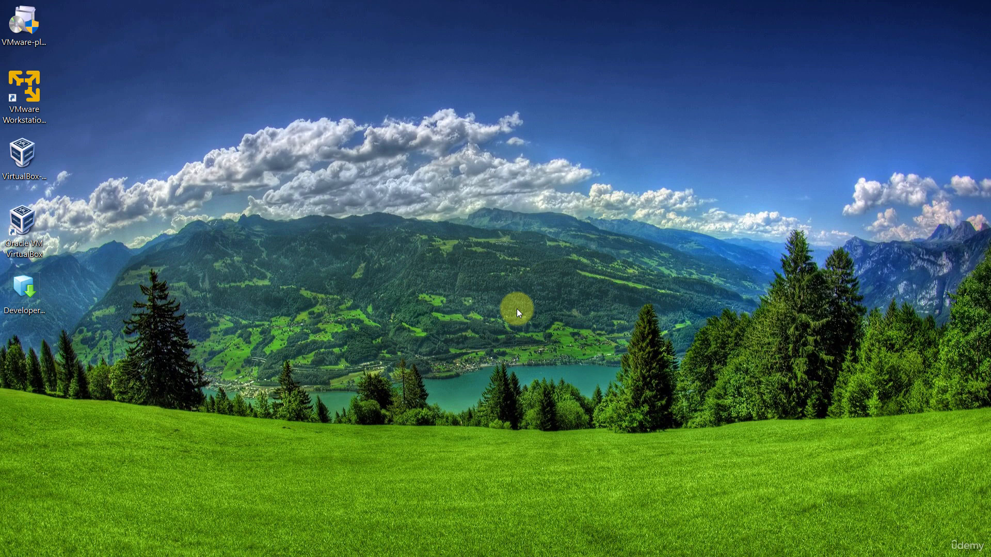
- Reopen VMware Workstation Player and permanently delete the Oracle Development Environment virtual machine from disk
click(39, 93)
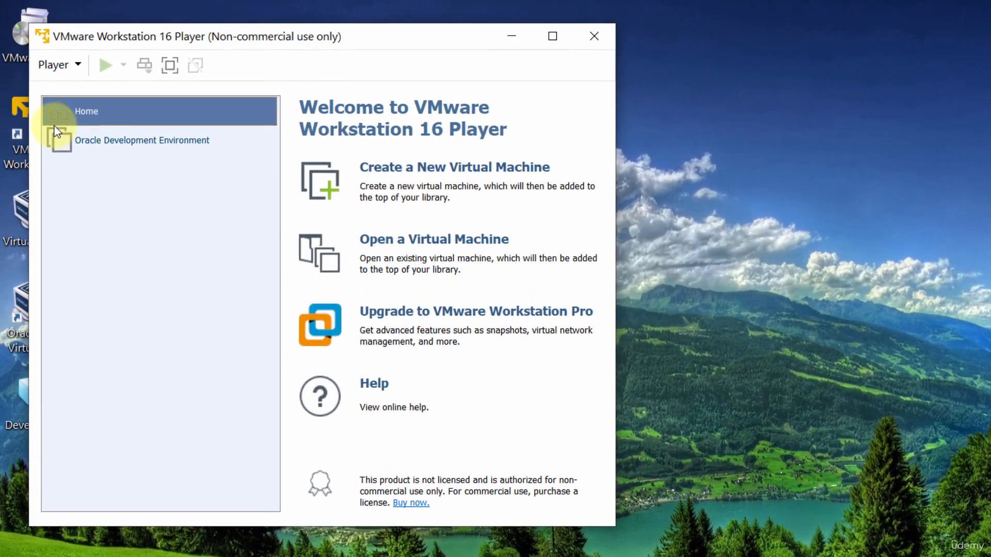
right_click(132, 141)
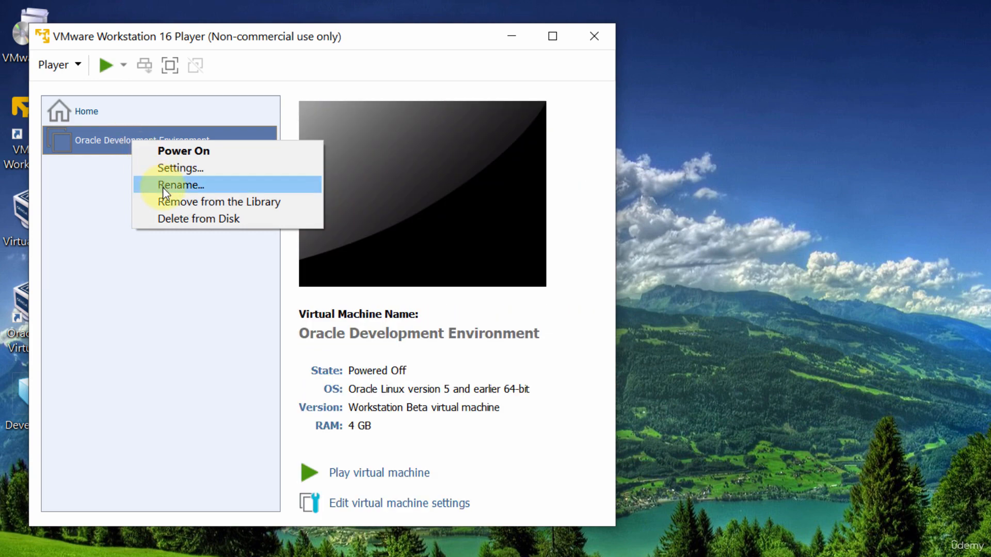
click(181, 216)
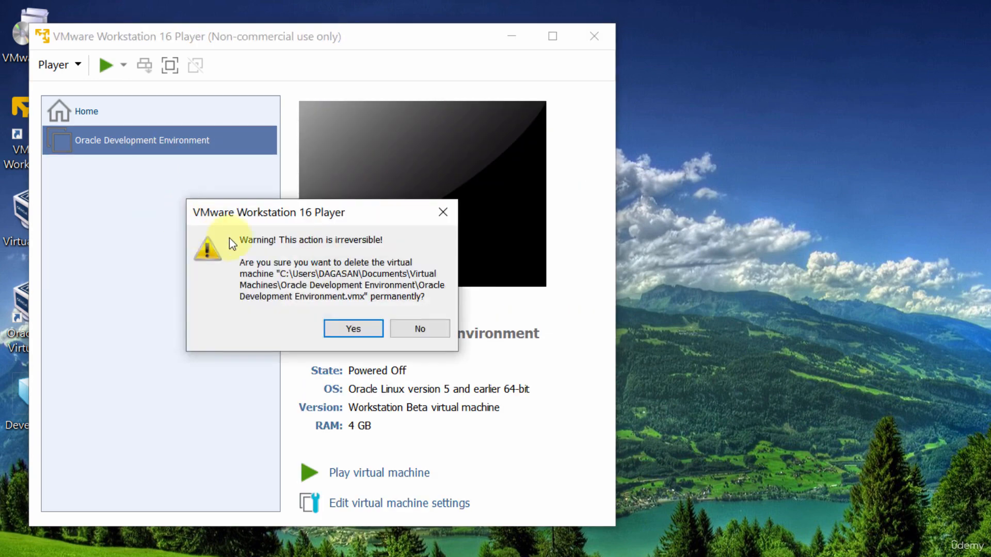
click(341, 329)
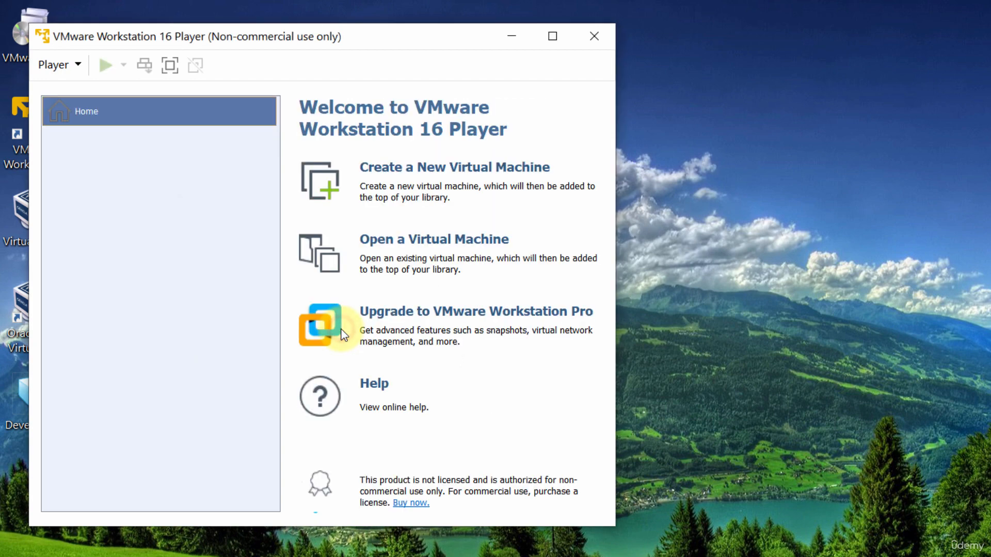